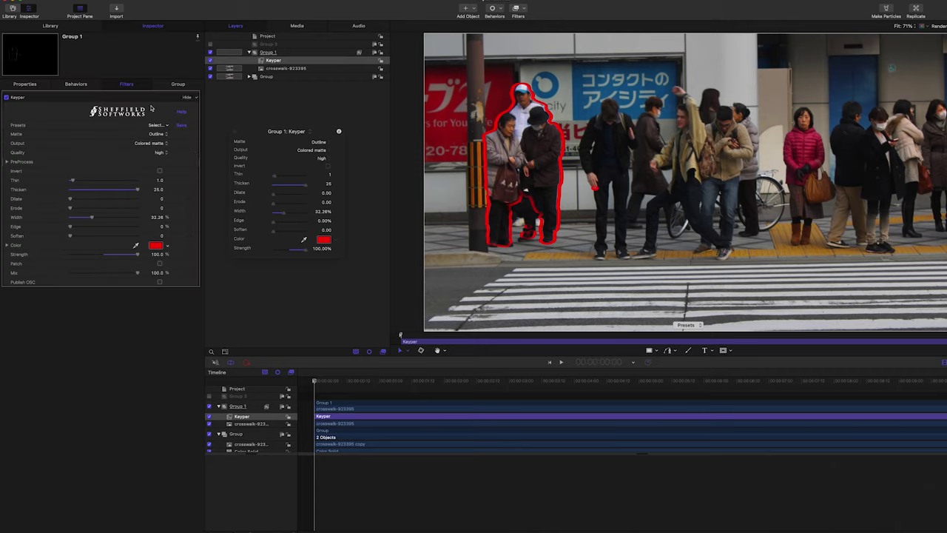
- Reveal the Keyper filter's PreProcess image adjustments on the crosswalk clip
{"action": "left_click", "coordinate": [6, 163]}
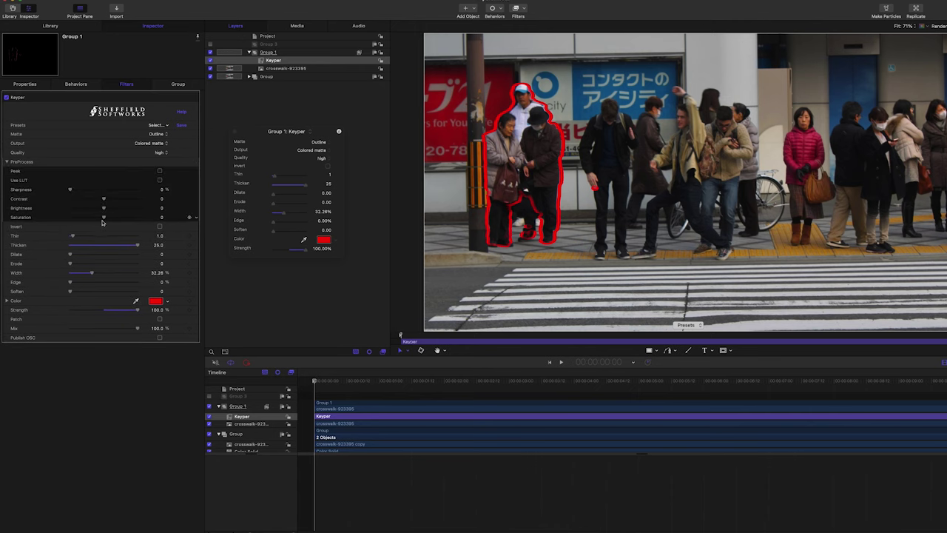
- Drop PreProcess Saturation to -1.0 and expand the detective clip's PreProcess settings
{"action": "left_click_drag", "start_coordinate": [103, 219], "coordinate": [67, 224]}
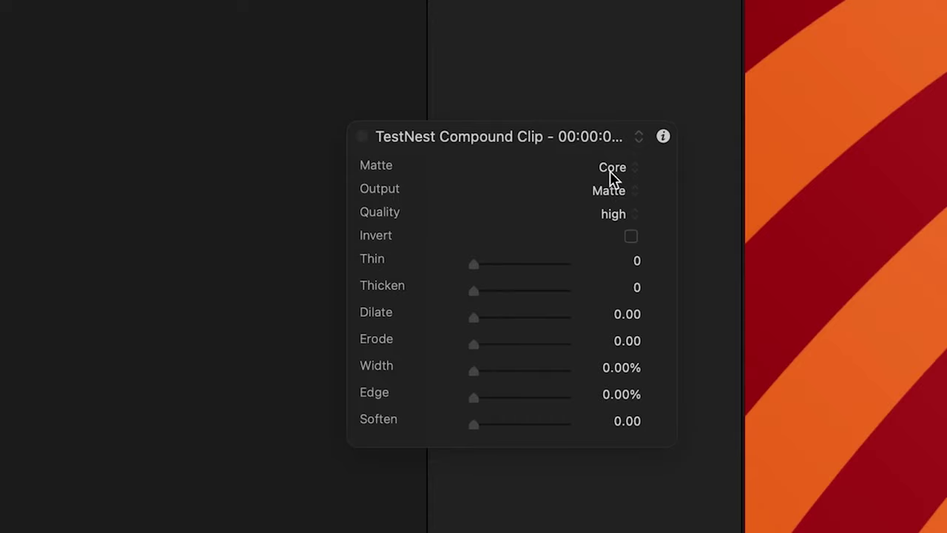
{"action": "left_click", "coordinate": [611, 173]}
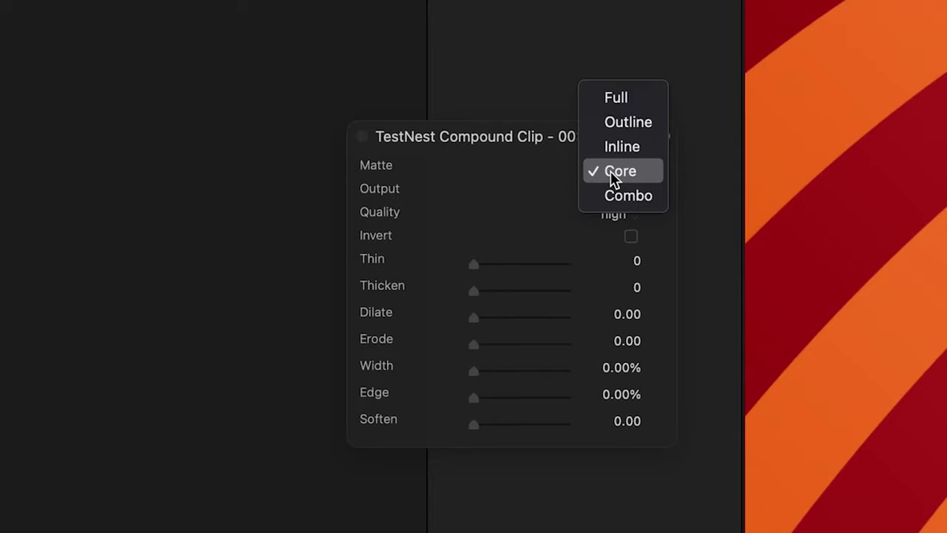
{"action": "left_click", "coordinate": [8, 173]}
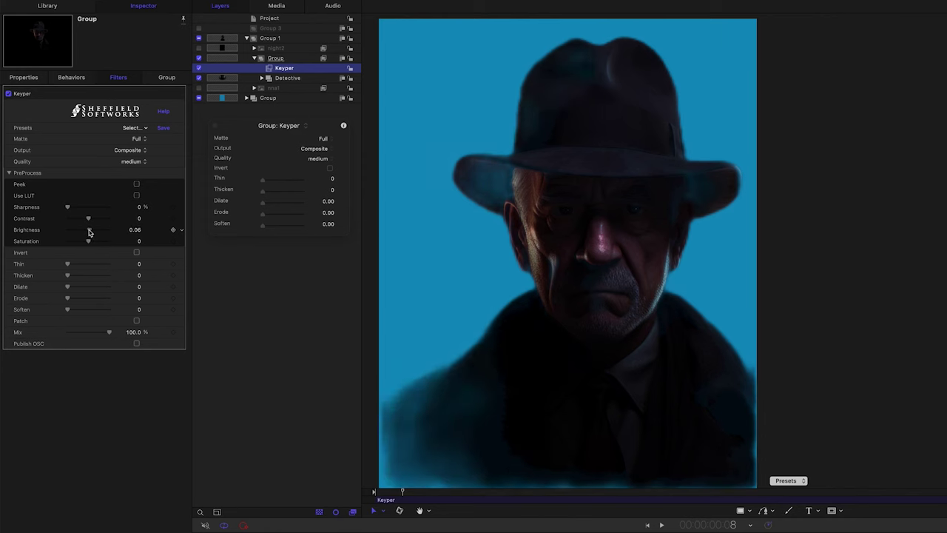
- Set Brightness 0.13, Contrast -0.01, Saturation 0.25 and Thicken 3, checking with Peek
{"action": "mouse_move", "coordinate": [88, 231]}
{"action": "left_mouse_down"}
{"action": "mouse_move", "coordinate": [86, 220]}
{"action": "mouse_move", "coordinate": [78, 244]}
{"action": "mouse_move", "coordinate": [93, 243]}
{"action": "left_mouse_up"}
{"action": "mouse_move", "coordinate": [67, 207]}
{"action": "left_mouse_down"}
{"action": "mouse_move", "coordinate": [90, 209]}
{"action": "mouse_move", "coordinate": [67, 208]}
{"action": "left_mouse_up"}
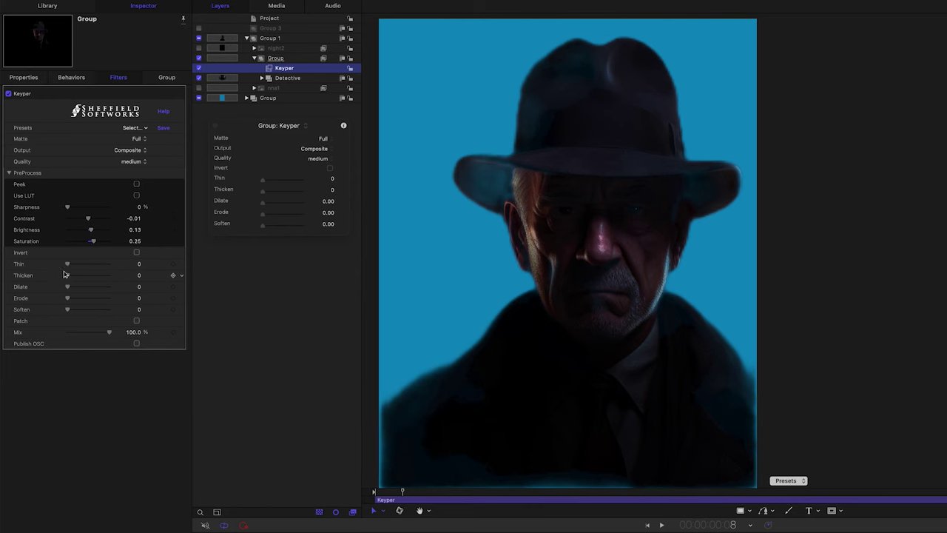
{"action": "left_click_drag", "start_coordinate": [67, 275], "coordinate": [72, 275]}
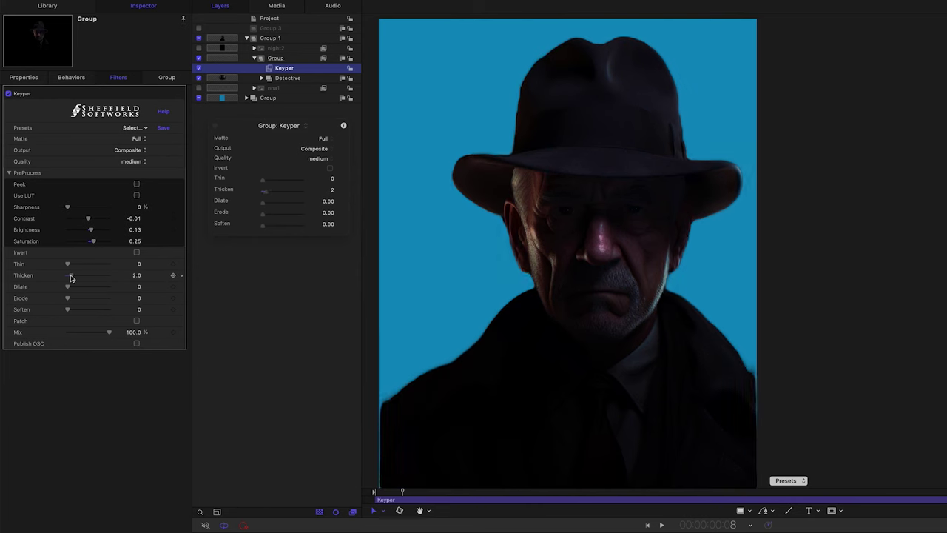
{"action": "left_click", "coordinate": [137, 184]}
{"action": "left_click", "coordinate": [136, 184]}
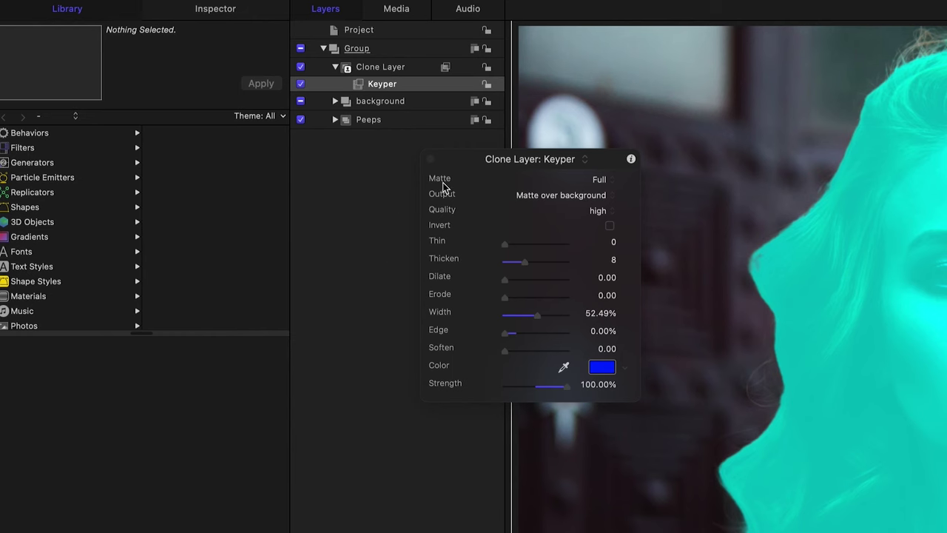
- Switch the woman's matte to Outline, widen it to about 68% and reset Edge to 0%
{"action": "left_click", "coordinate": [602, 185]}
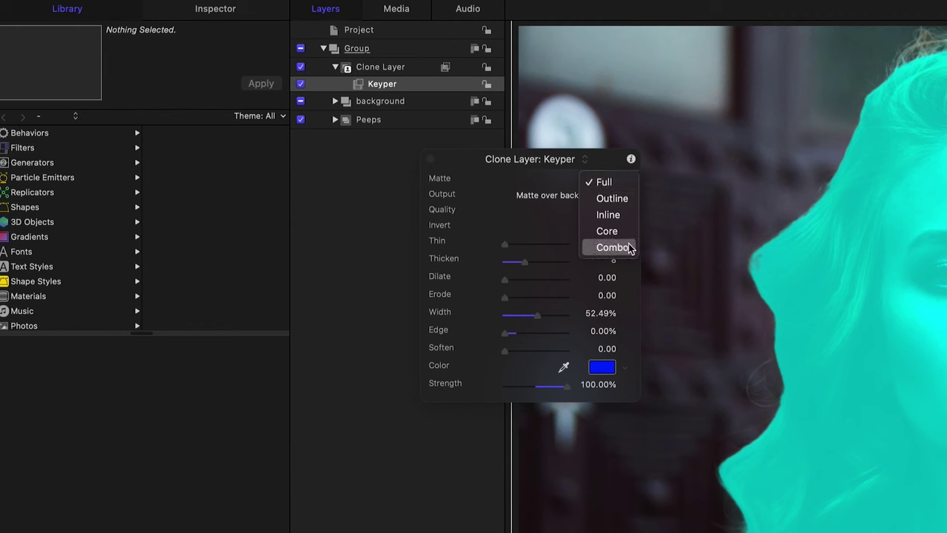
{"action": "left_click", "coordinate": [627, 202]}
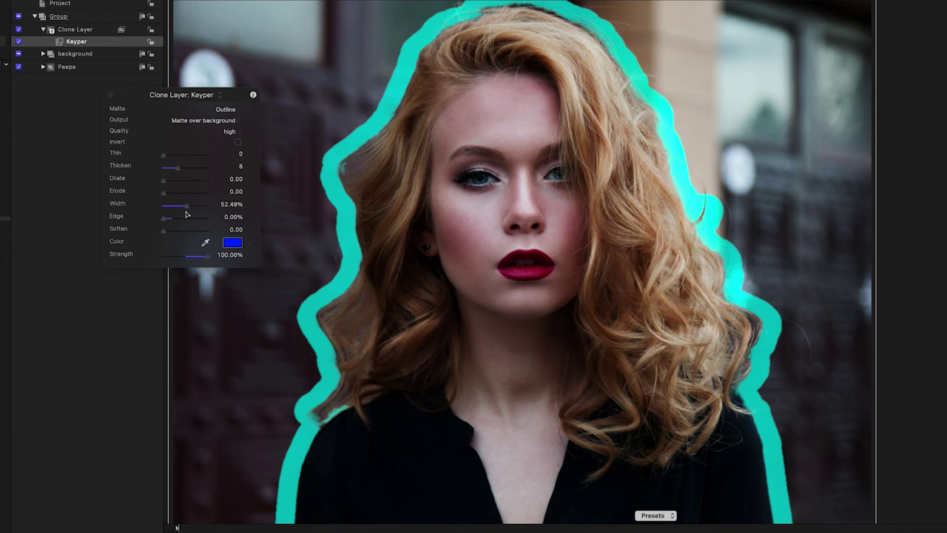
{"action": "left_click_drag", "start_coordinate": [186, 212], "coordinate": [208, 219]}
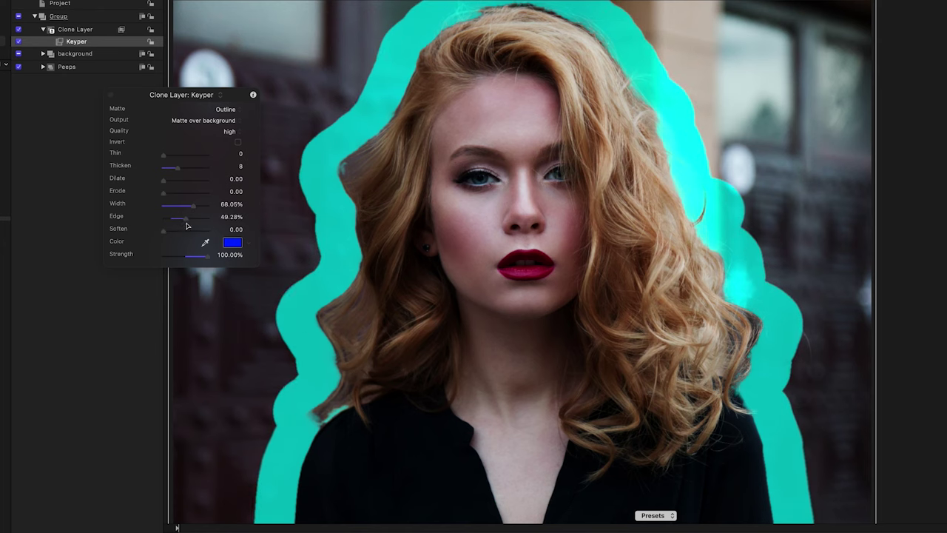
{"action": "key", "text": "super+z"}
{"action": "left_click", "coordinate": [226, 109]}
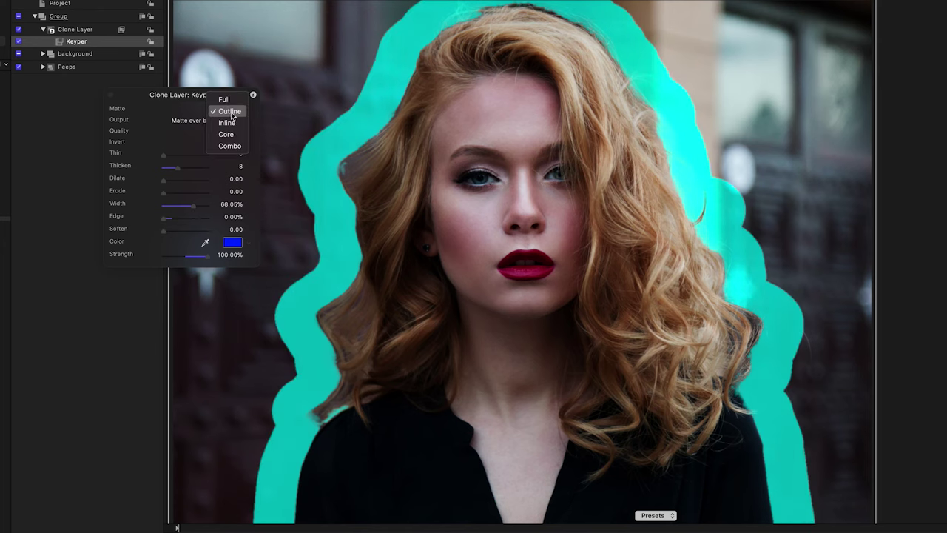
- Try an Inline matte narrowed to a thin band, then Core with adjusted width
{"action": "left_click", "coordinate": [236, 123]}
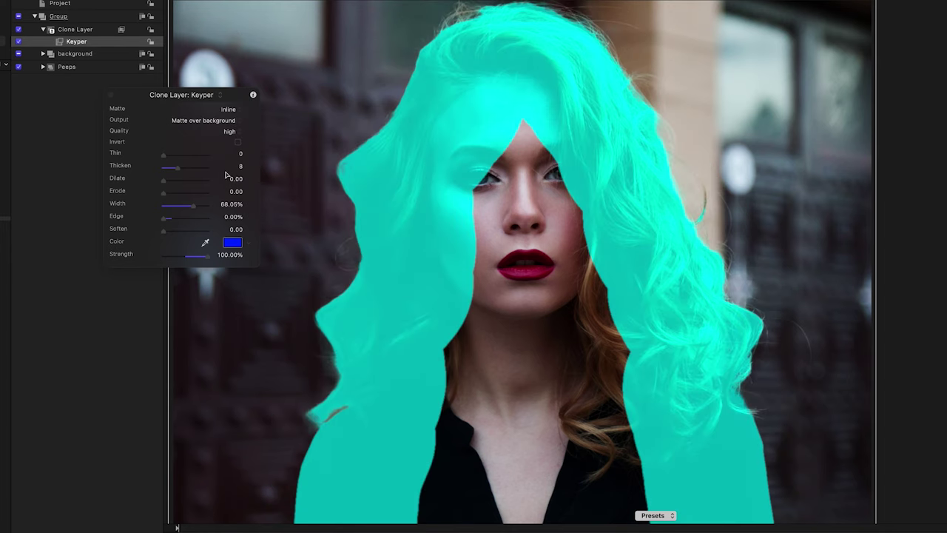
{"action": "left_click_drag", "start_coordinate": [190, 209], "coordinate": [180, 211]}
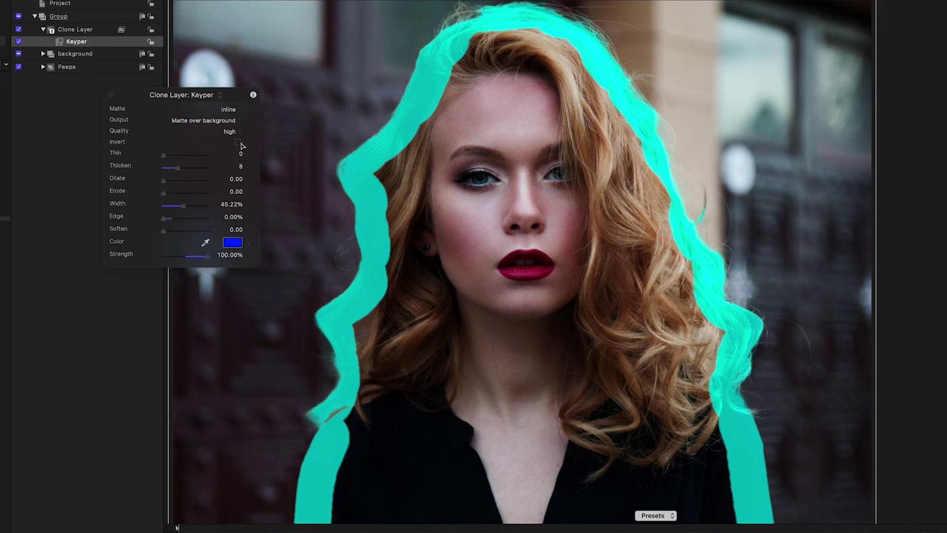
{"action": "left_click", "coordinate": [229, 109]}
{"action": "left_click_drag", "start_coordinate": [182, 206], "coordinate": [185, 211]}
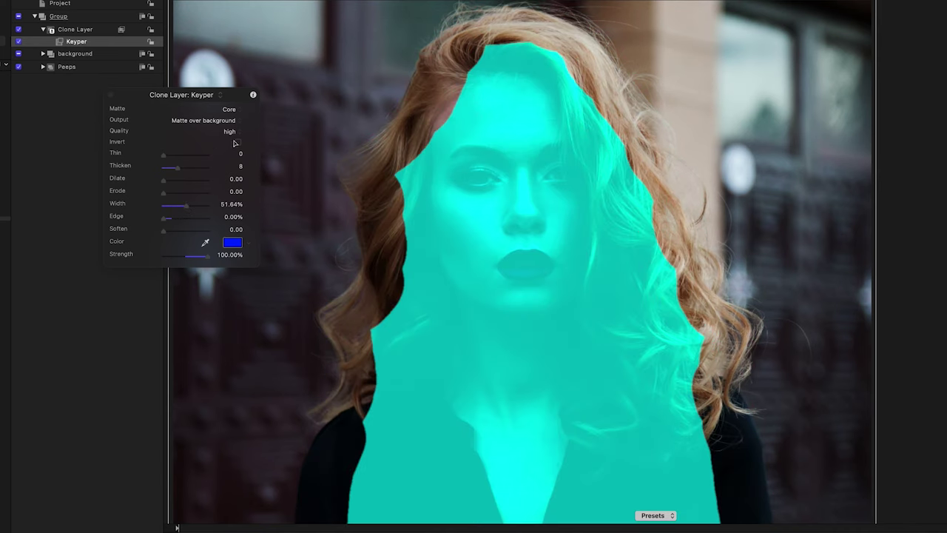
- Cycle the matte through Combo, Inline and Core, finishing on Combo
{"action": "left_click", "coordinate": [229, 109]}
{"action": "left_click", "coordinate": [244, 121]}
{"action": "left_click", "coordinate": [239, 110]}
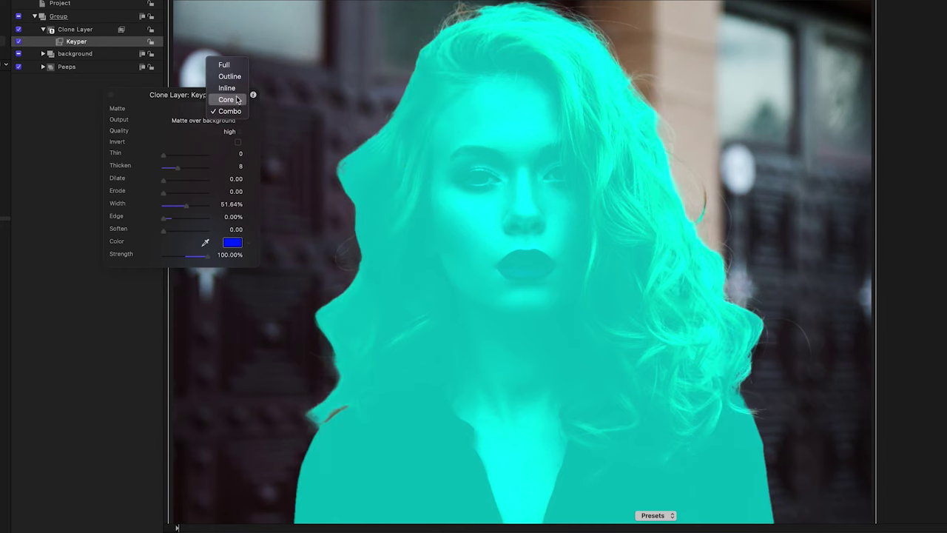
{"action": "left_click", "coordinate": [227, 88]}
{"action": "left_click", "coordinate": [233, 109]}
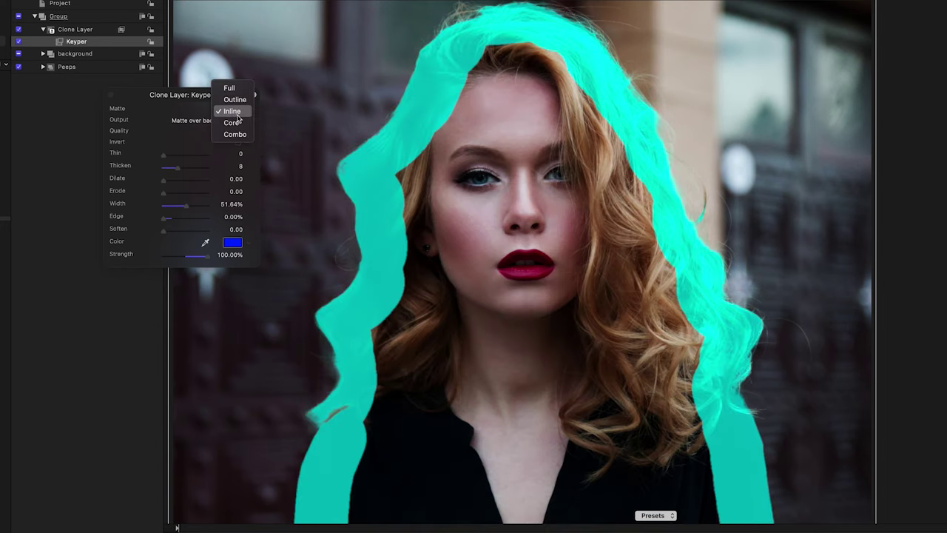
{"action": "left_click", "coordinate": [240, 122]}
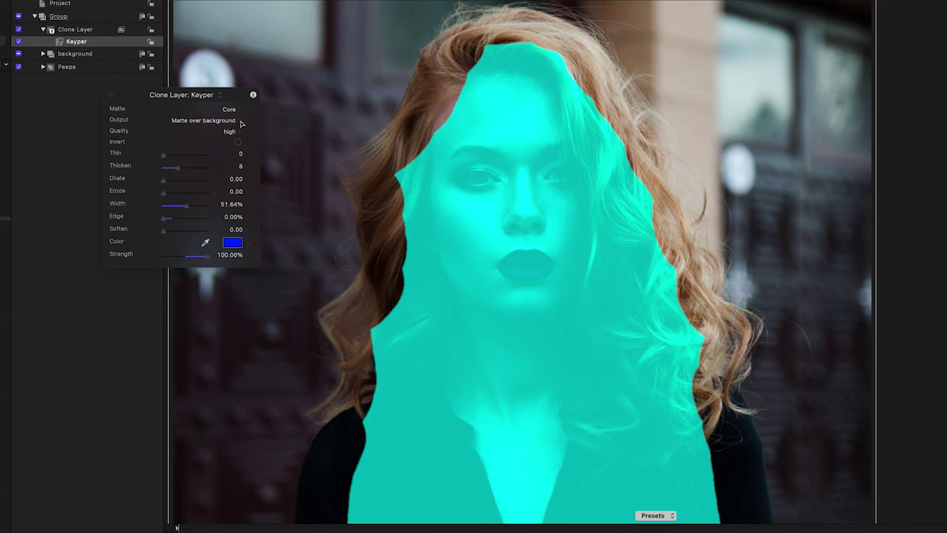
{"action": "left_click", "coordinate": [231, 110]}
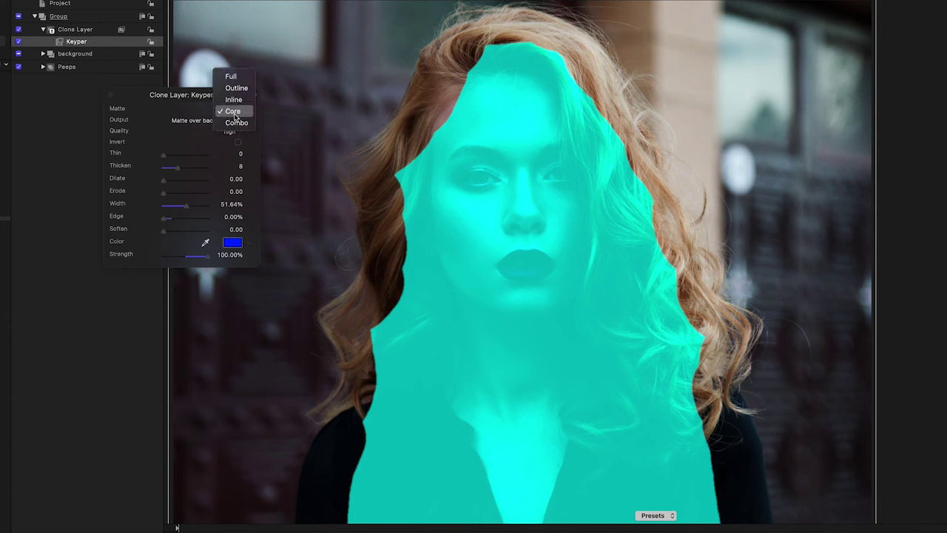
{"action": "left_click", "coordinate": [237, 121]}
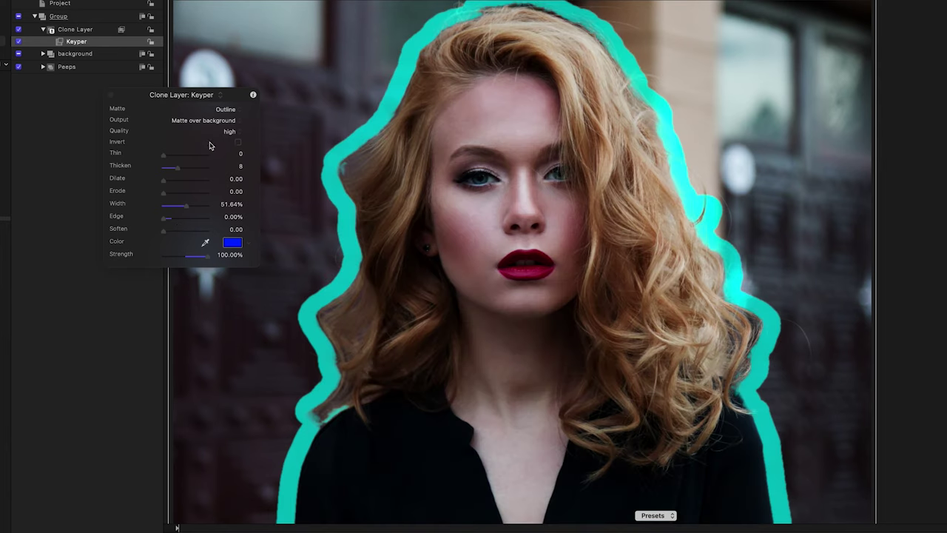
- Output a blue Colored matte outline and move the patch circle onto her mouth
{"action": "left_click", "coordinate": [231, 122]}
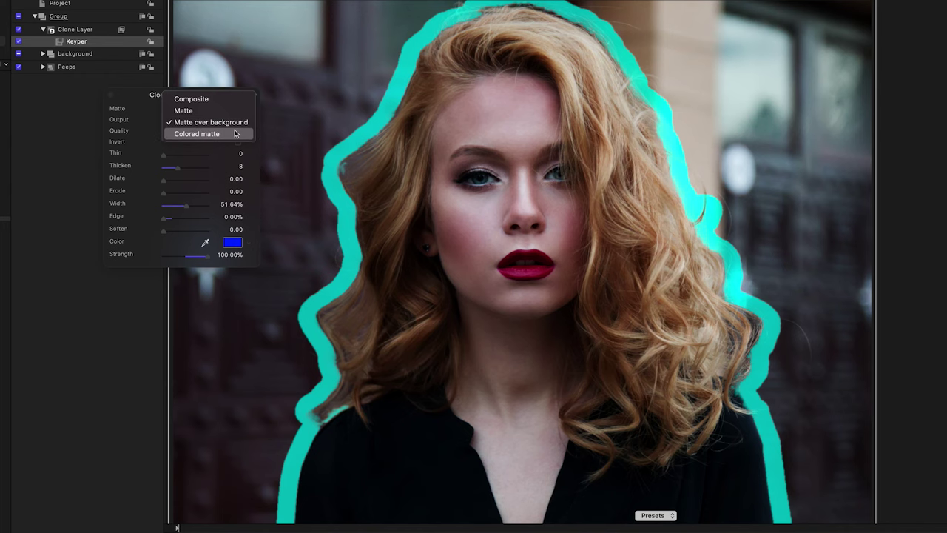
{"action": "left_click", "coordinate": [236, 134]}
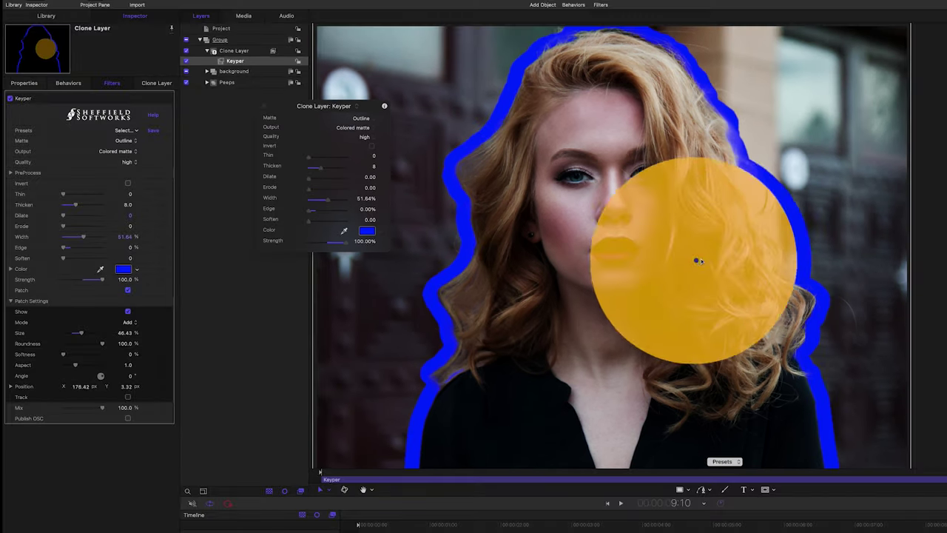
{"action": "left_click_drag", "start_coordinate": [698, 261], "coordinate": [760, 234]}
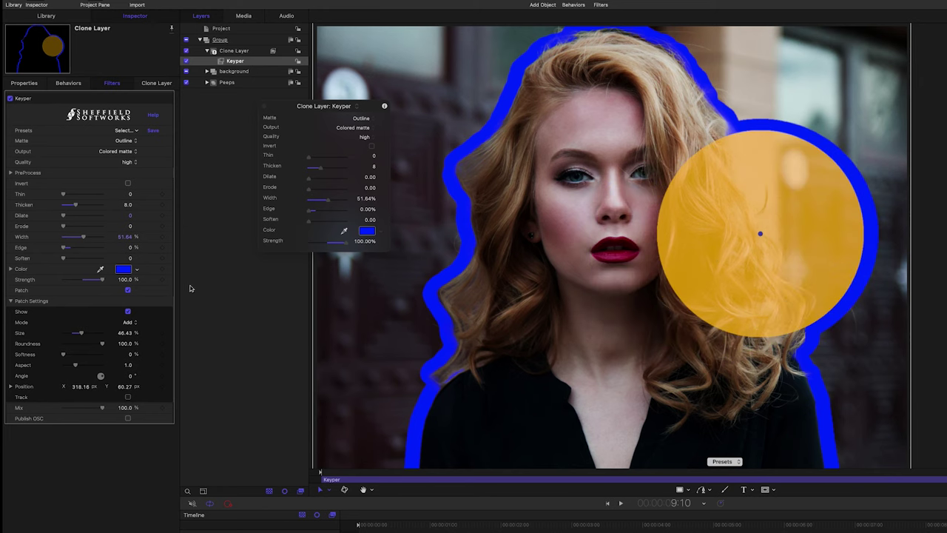
- Try patch Mode Remove, then set Include and slide the patch across her face
{"action": "left_click", "coordinate": [129, 323]}
{"action": "left_click", "coordinate": [137, 333]}
{"action": "left_click_drag", "start_coordinate": [760, 234], "coordinate": [705, 217]}
{"action": "left_click", "coordinate": [127, 323]}
{"action": "left_click", "coordinate": [135, 334]}
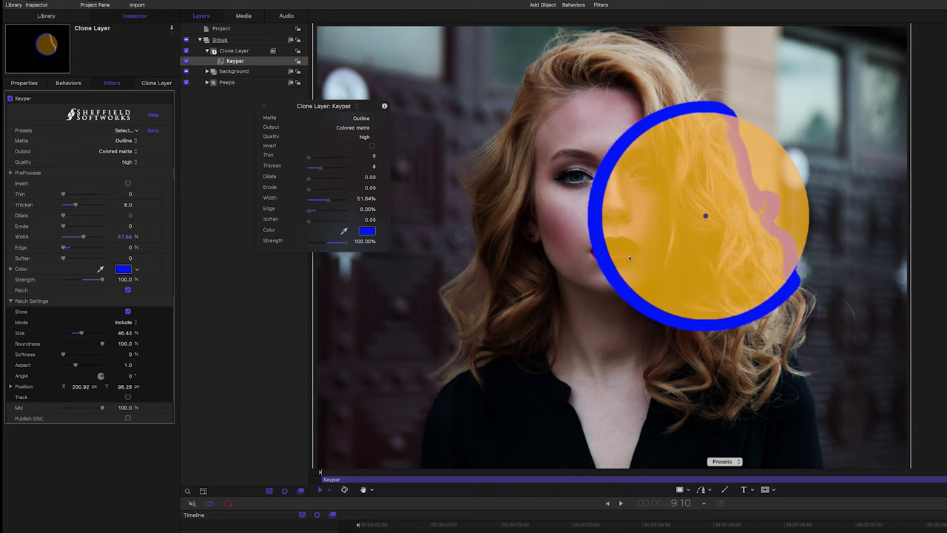
{"action": "left_click_drag", "start_coordinate": [705, 216], "coordinate": [527, 204]}
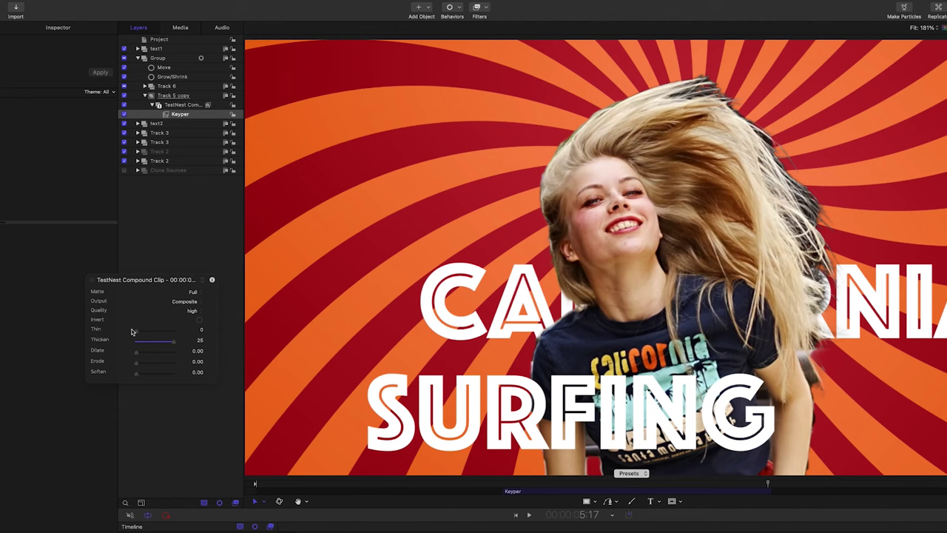
- Raise the matte's Thin amount, then enable the TestNest Compound clone and blend it with Lighten
{"action": "left_click_drag", "start_coordinate": [136, 334], "coordinate": [199, 337]}
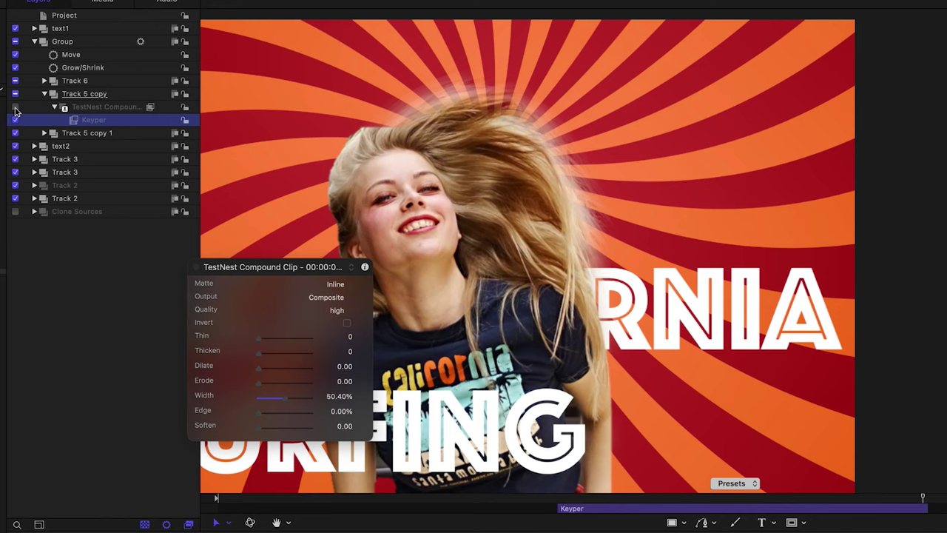
{"action": "left_click", "coordinate": [15, 106]}
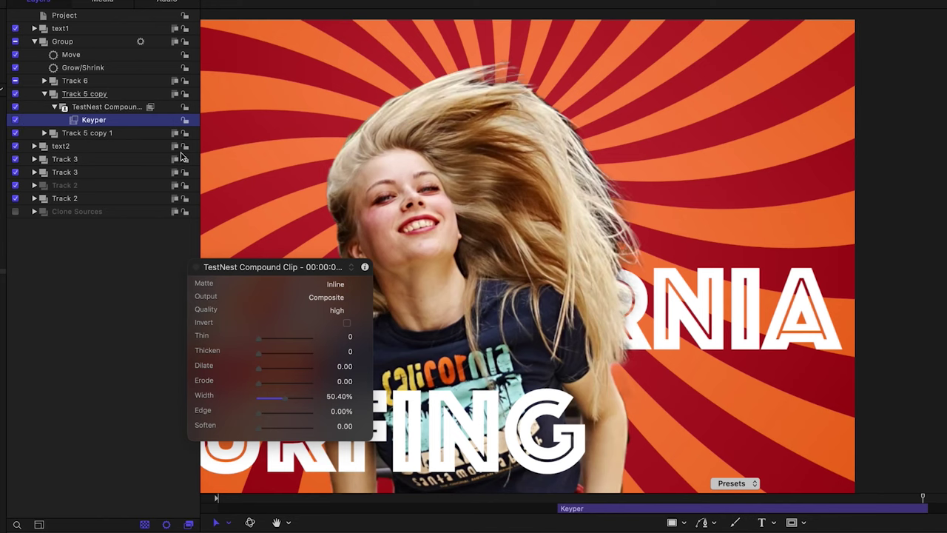
{"action": "left_click", "coordinate": [111, 107]}
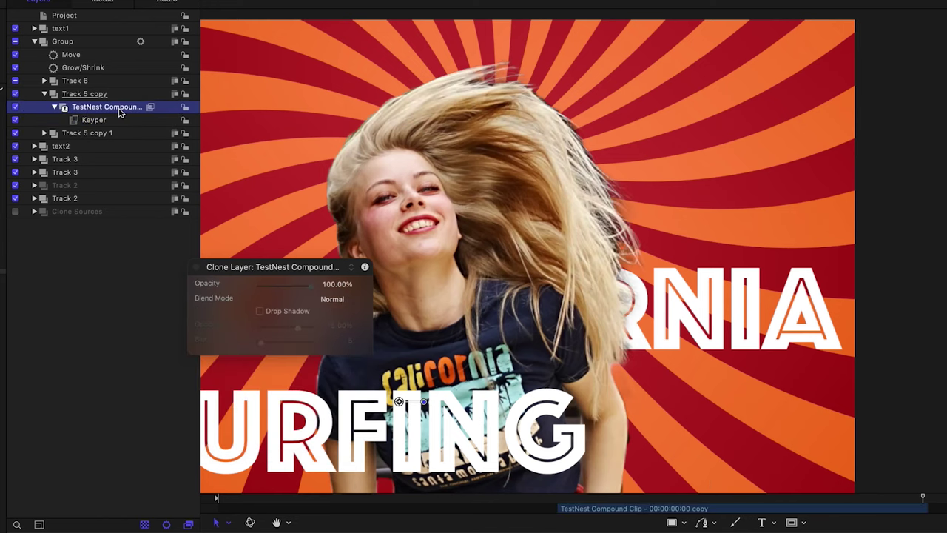
{"action": "left_click", "coordinate": [332, 299]}
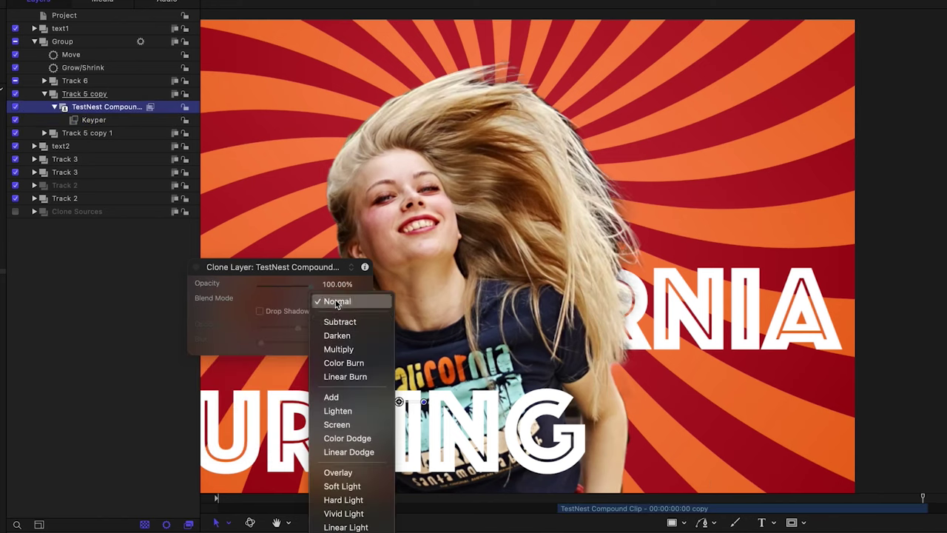
{"action": "left_click", "coordinate": [374, 411]}
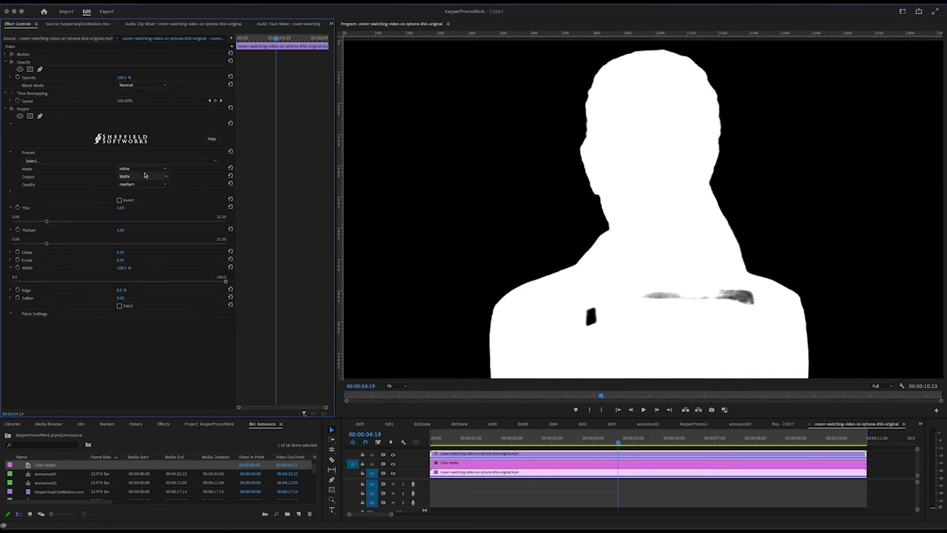
- Set the Keyper matte to Combo, narrow Width to clear speckles, and output Composite
{"action": "left_click", "coordinate": [141, 169]}
{"action": "left_click", "coordinate": [144, 201]}
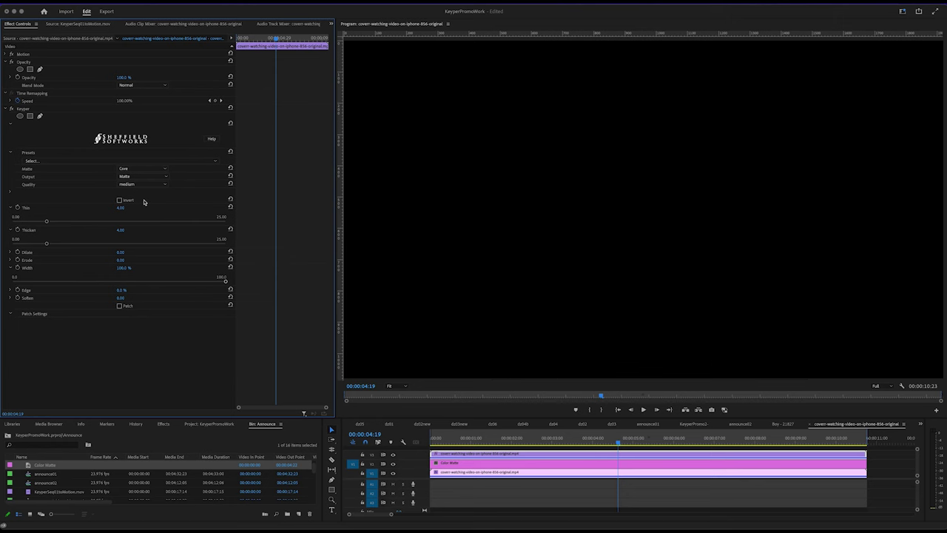
{"action": "left_click", "coordinate": [140, 169]}
{"action": "left_click", "coordinate": [147, 208]}
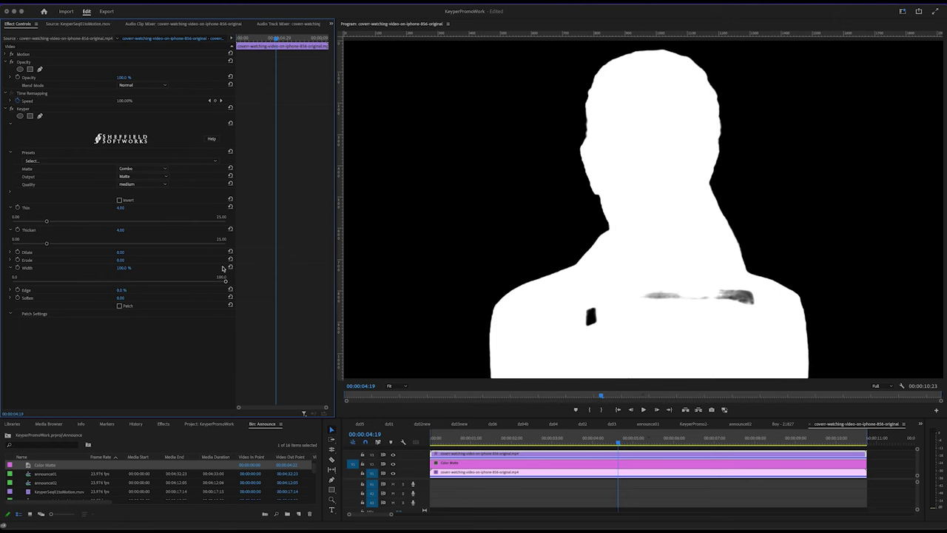
{"action": "left_click_drag", "start_coordinate": [178, 279], "coordinate": [102, 282]}
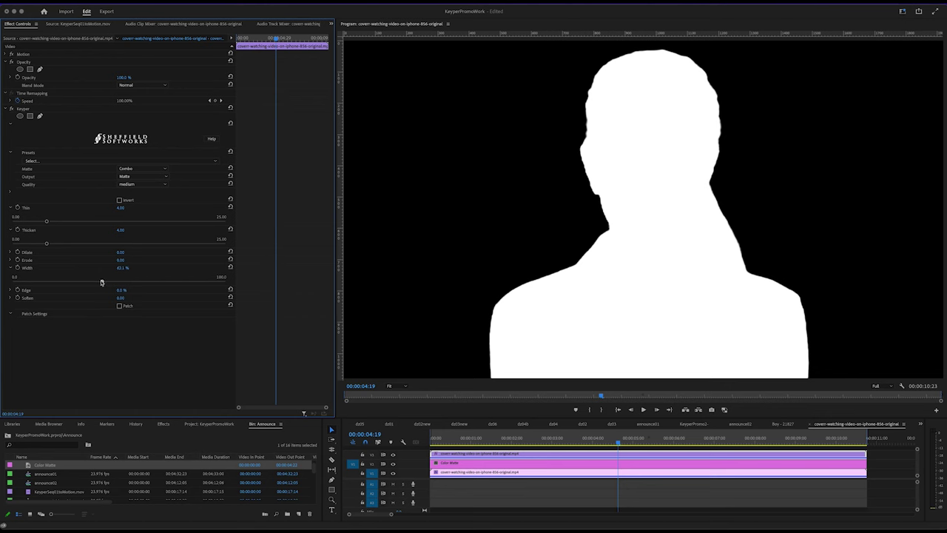
{"action": "left_click", "coordinate": [136, 176]}
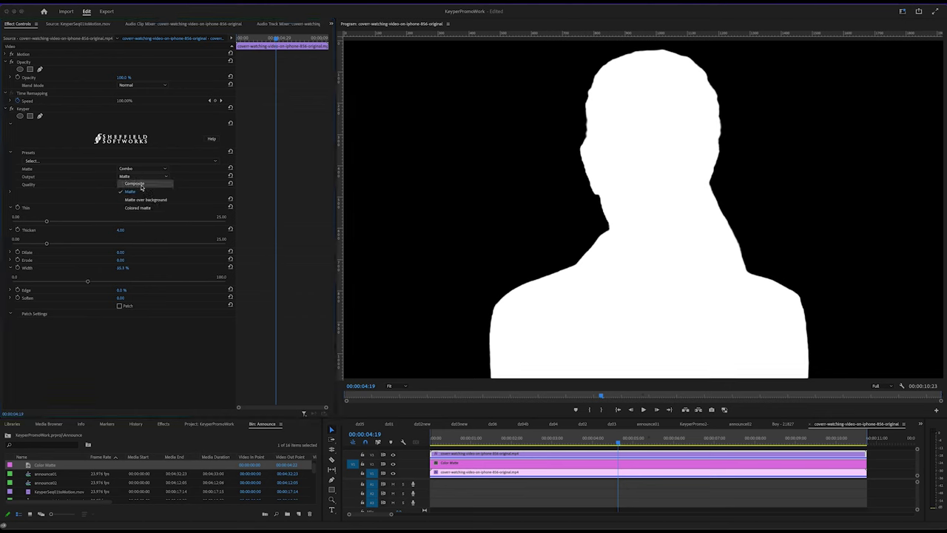
{"action": "left_click", "coordinate": [140, 184]}
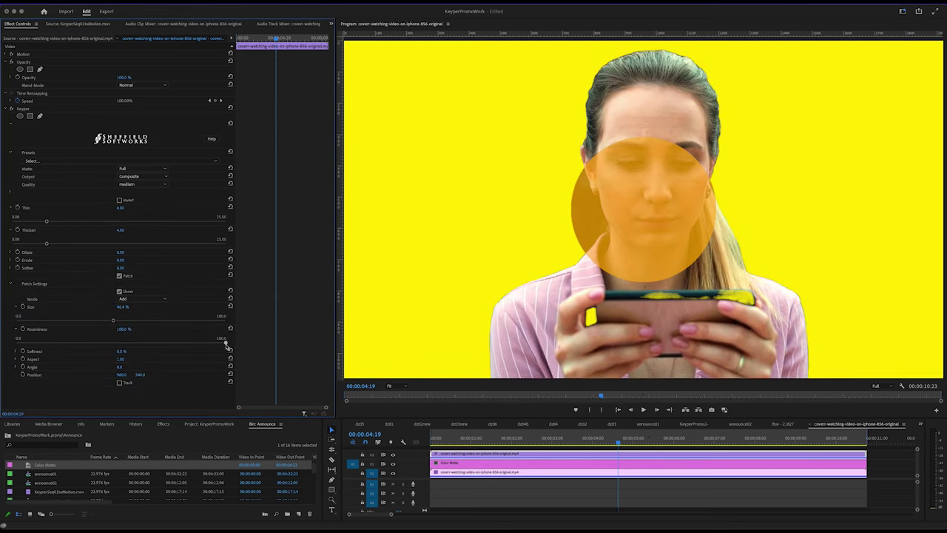
- Shape the patch with lower Roundness, Aspect 1.75 and Angle 90°
{"action": "left_click_drag", "start_coordinate": [226, 345], "coordinate": [124, 373]}
{"action": "left_click", "coordinate": [15, 360]}
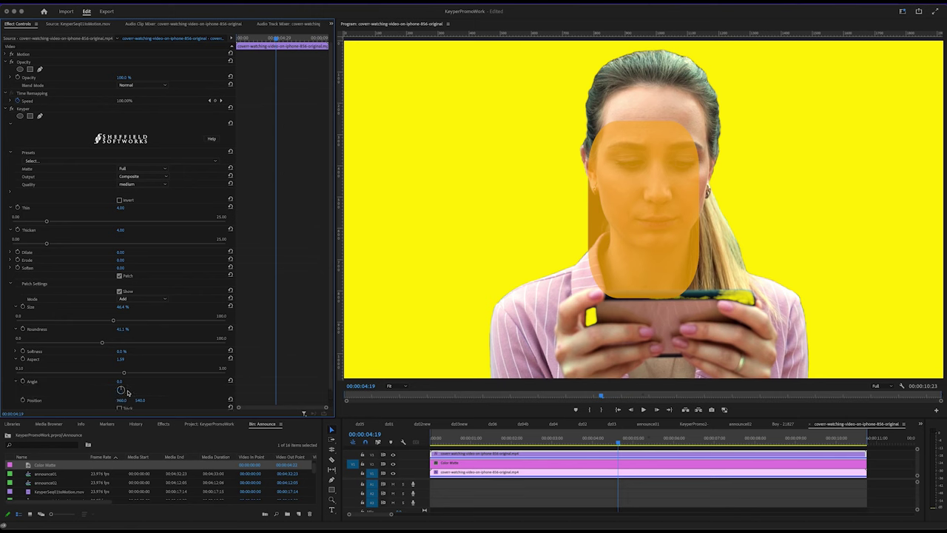
{"action": "left_click", "coordinate": [129, 389]}
- Enable tracking, fit the patch over the phone, track it forward and play back
{"action": "scroll", "coordinate": [71, 383], "scroll_direction": "down", "scroll_amount": 1}
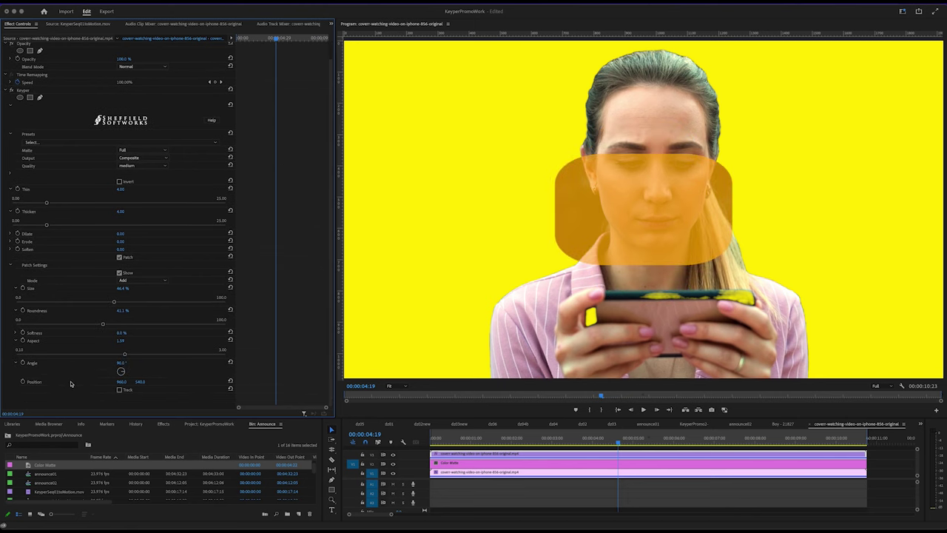
{"action": "left_click", "coordinate": [120, 390]}
{"action": "scroll", "coordinate": [59, 394], "scroll_direction": "down", "scroll_amount": 1}
{"action": "left_click", "coordinate": [49, 375]}
{"action": "left_click_drag", "start_coordinate": [643, 211], "coordinate": [611, 306]}
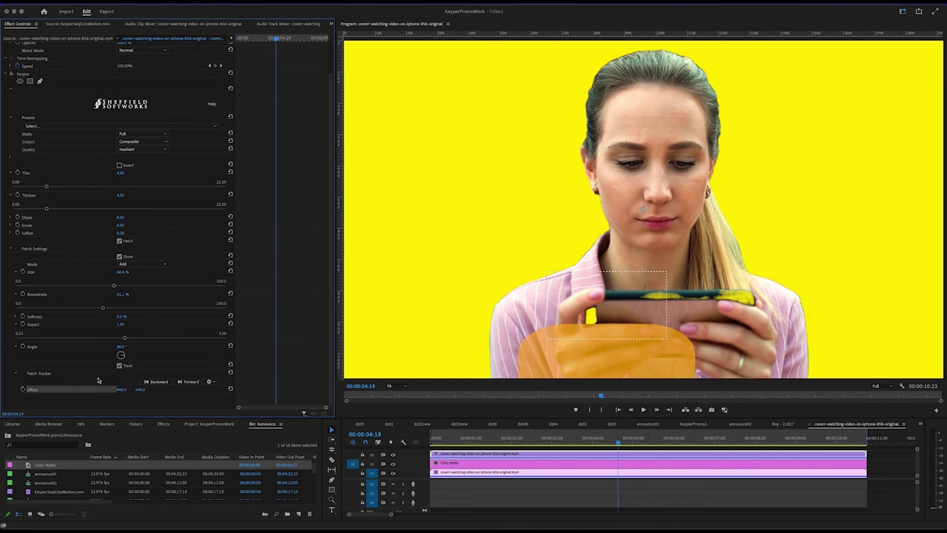
{"action": "left_click_drag", "start_coordinate": [124, 338], "coordinate": [134, 338]}
{"action": "left_click", "coordinate": [180, 382]}
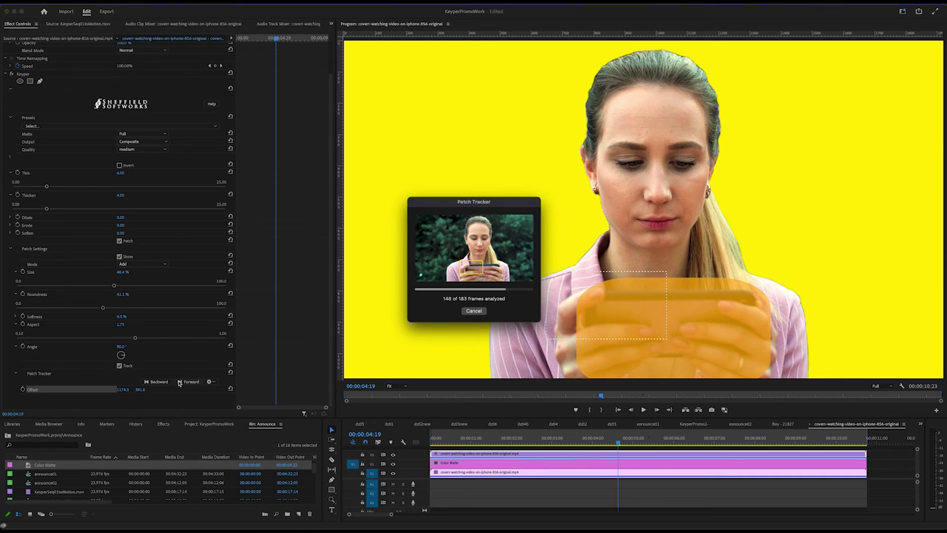
{"action": "key", "text": "space"}
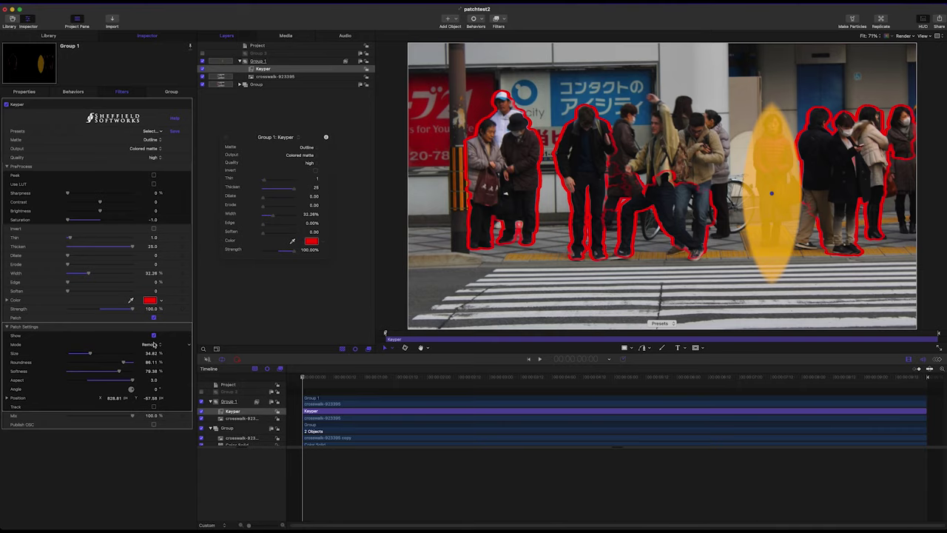
- Cycle the Keyper patch Mode on the crosswalk outlines through Add, Remove, then Include
{"action": "left_click", "coordinate": [153, 344]}
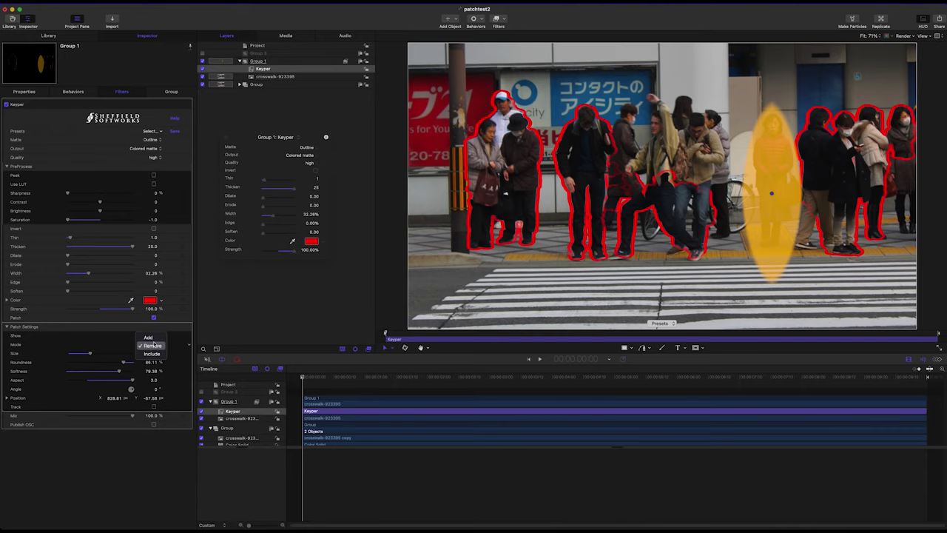
{"action": "left_click", "coordinate": [153, 337]}
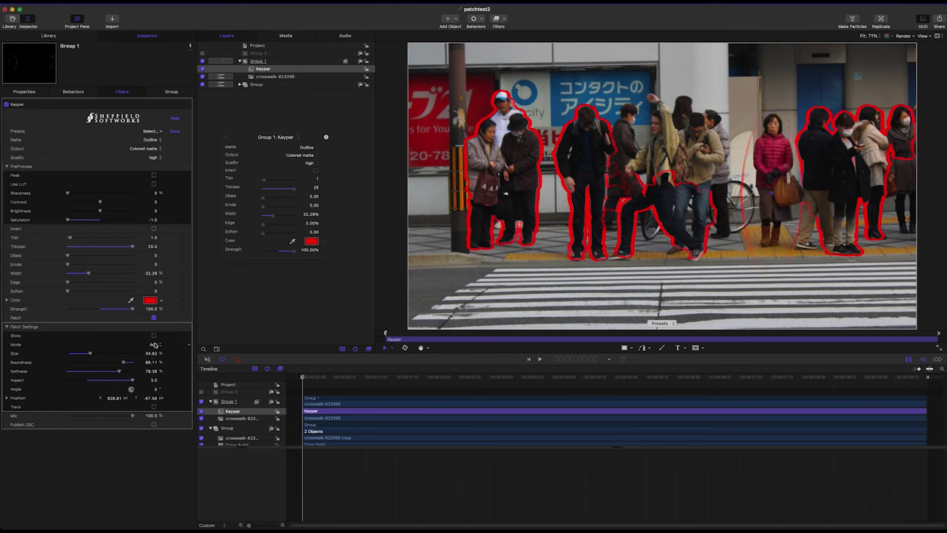
{"action": "left_click", "coordinate": [154, 344]}
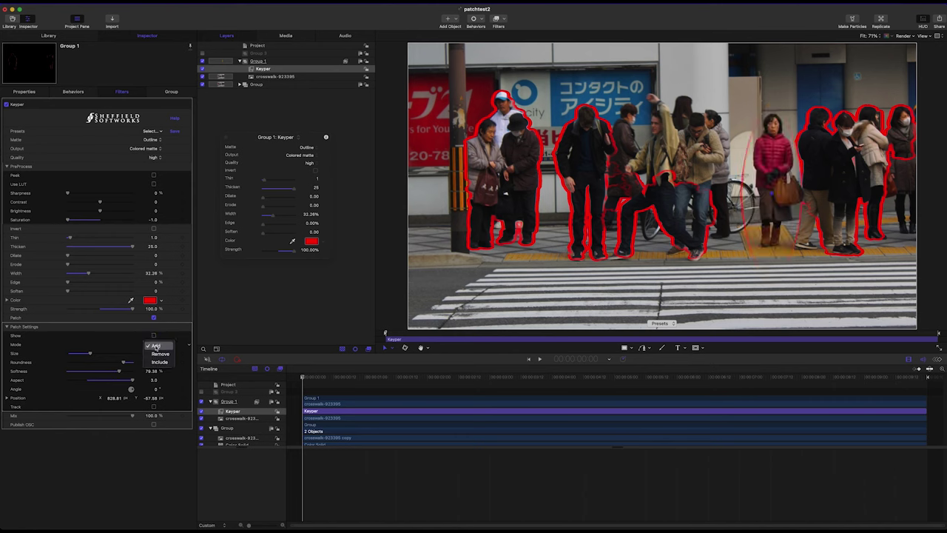
{"action": "left_click", "coordinate": [157, 353]}
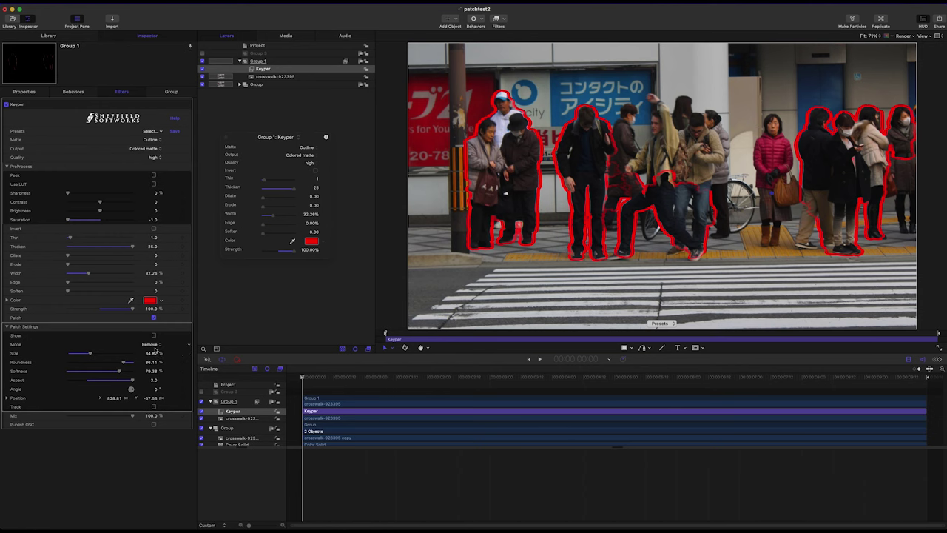
{"action": "left_click", "coordinate": [153, 344]}
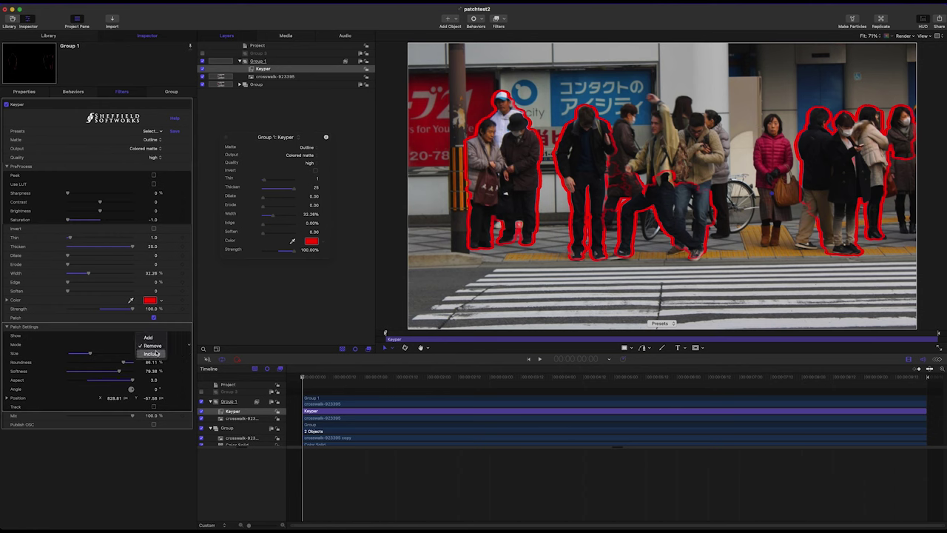
{"action": "left_click", "coordinate": [156, 353]}
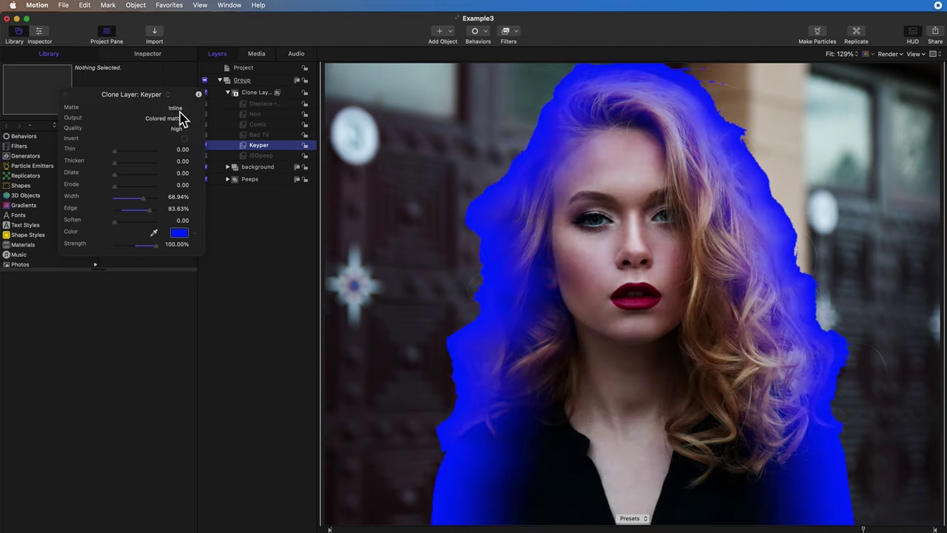
- Review the Keyper matte type and Output choices, keeping Output on Colored matte
{"action": "left_click", "coordinate": [179, 118]}
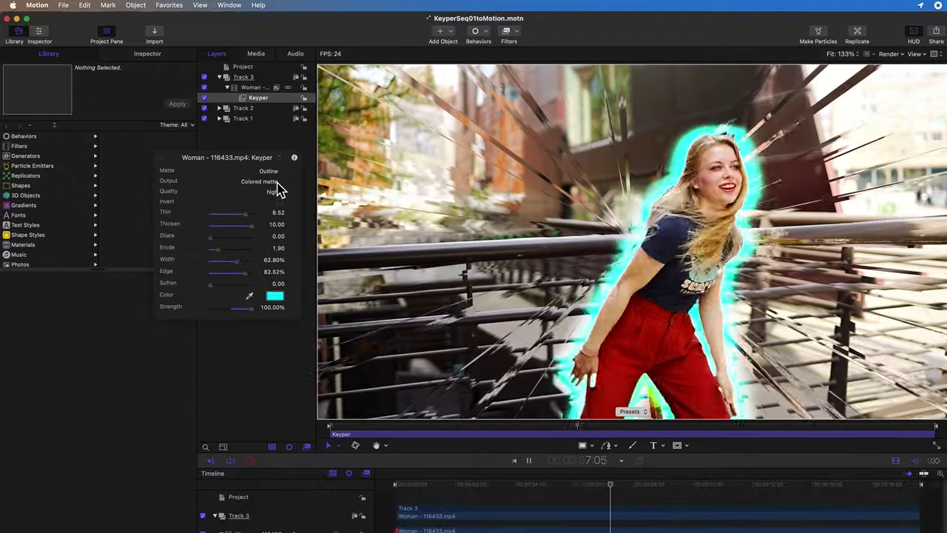
{"action": "left_click", "coordinate": [275, 187]}
{"action": "left_click", "coordinate": [277, 185]}
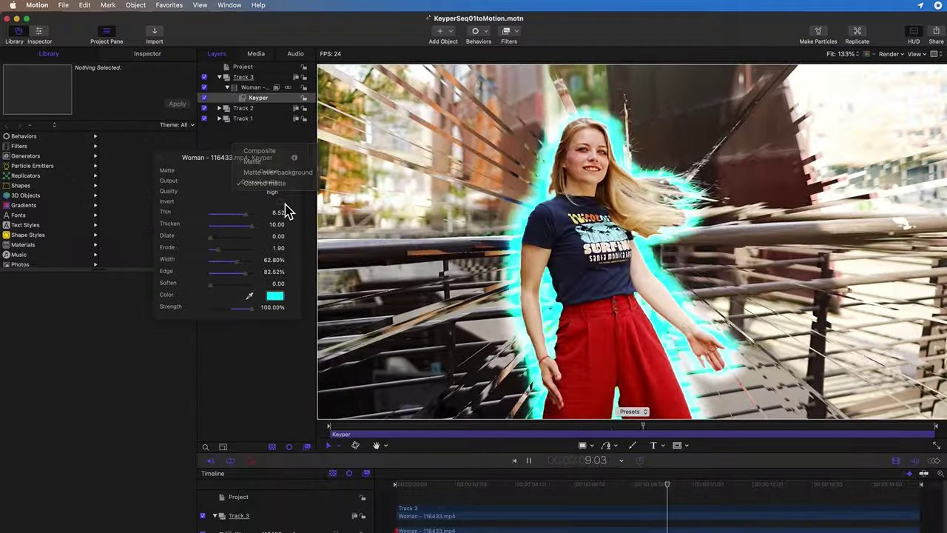